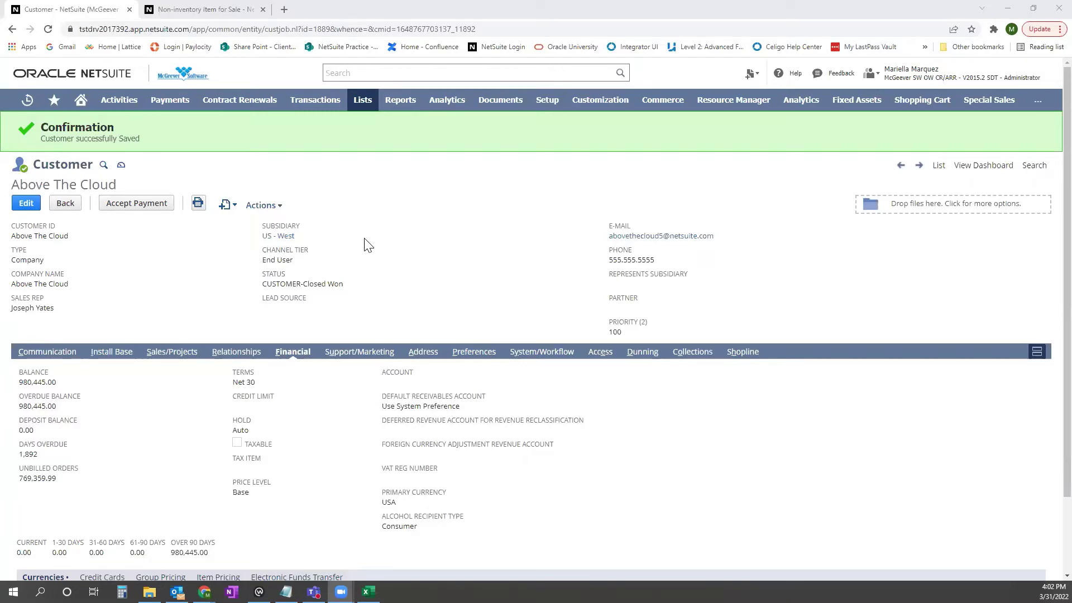
Check that Above The Cloud's Item Pricing subtab has no records yet
scroll(365, 243, down, 1)
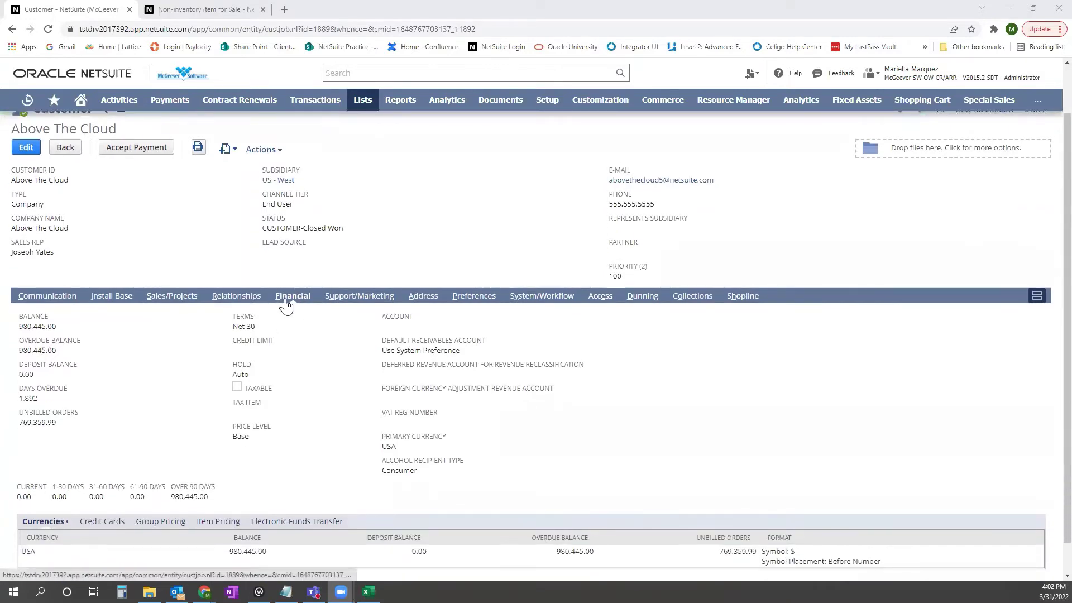
scroll(286, 304, down, 1)
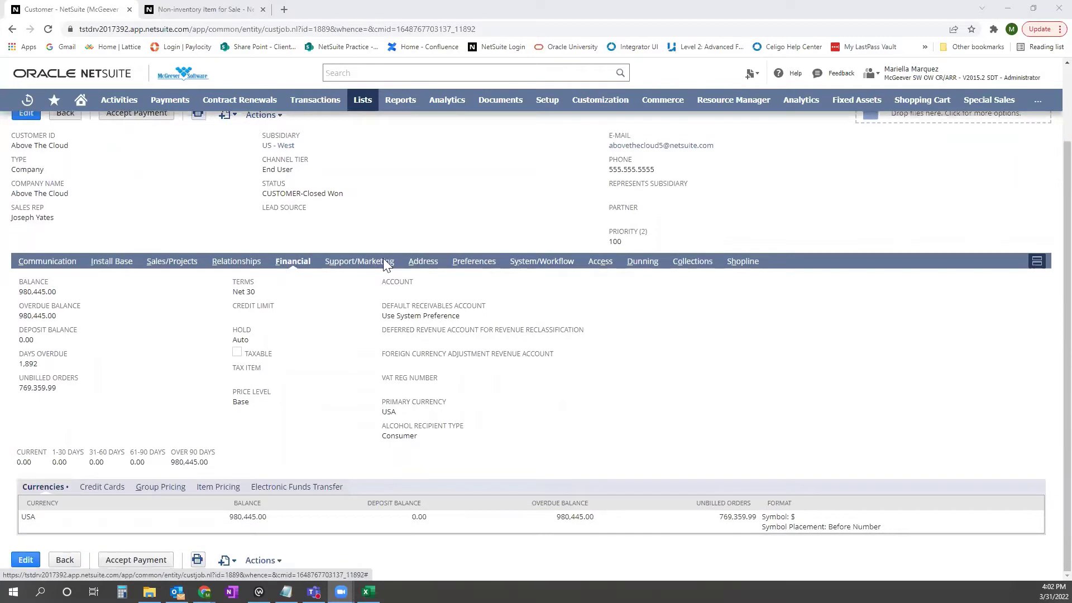
click(220, 489)
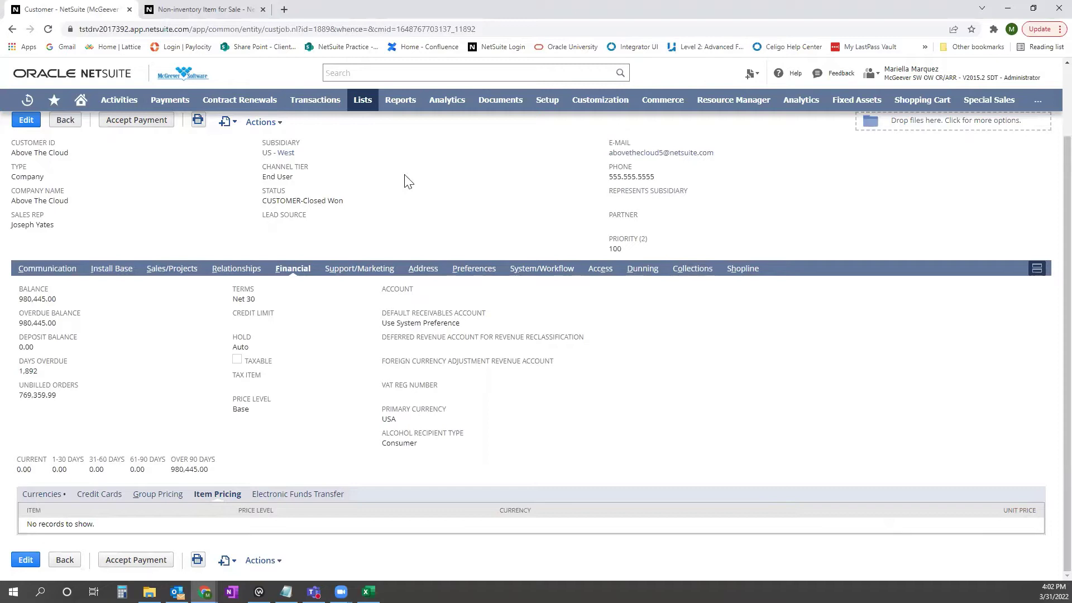
scroll(402, 180, up, 2)
View the AAA Annual Support item record, then return to the Above The Cloud customer
click(214, 14)
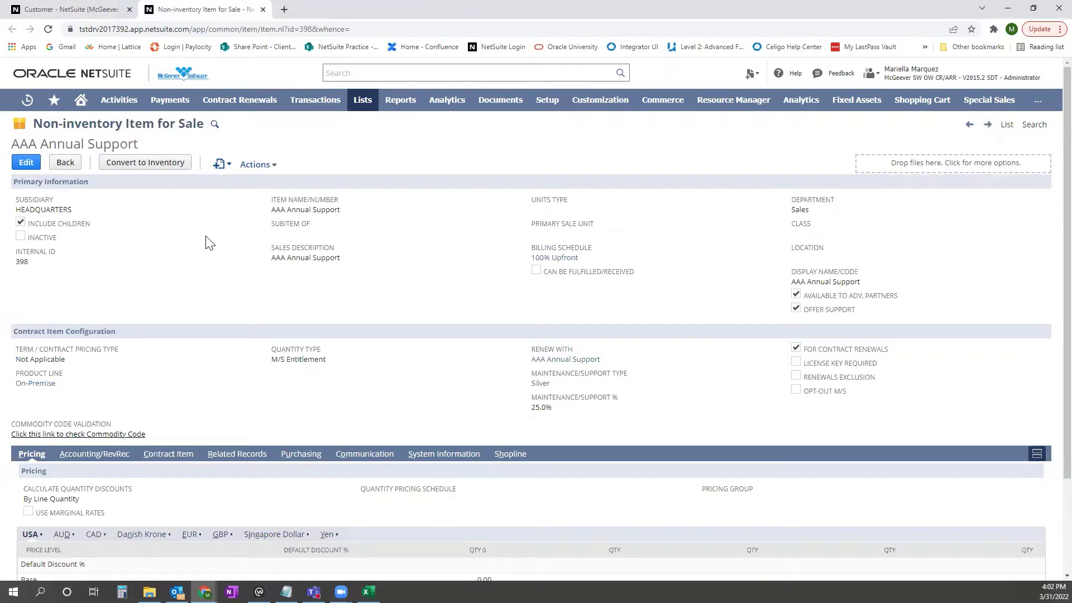
click(108, 11)
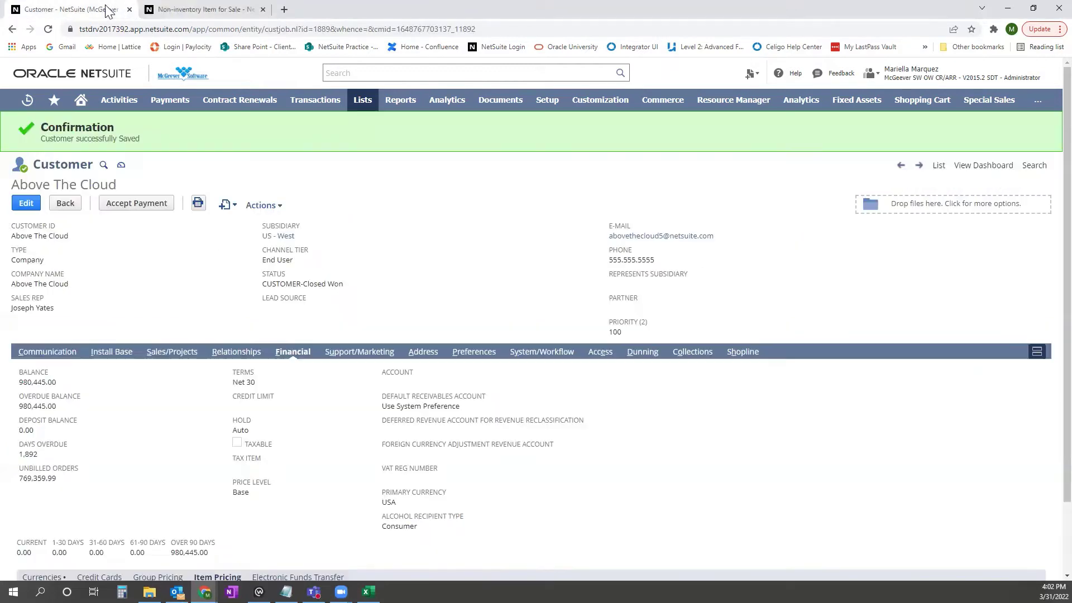
scroll(448, 269, down, 2)
scroll(447, 269, up, 2)
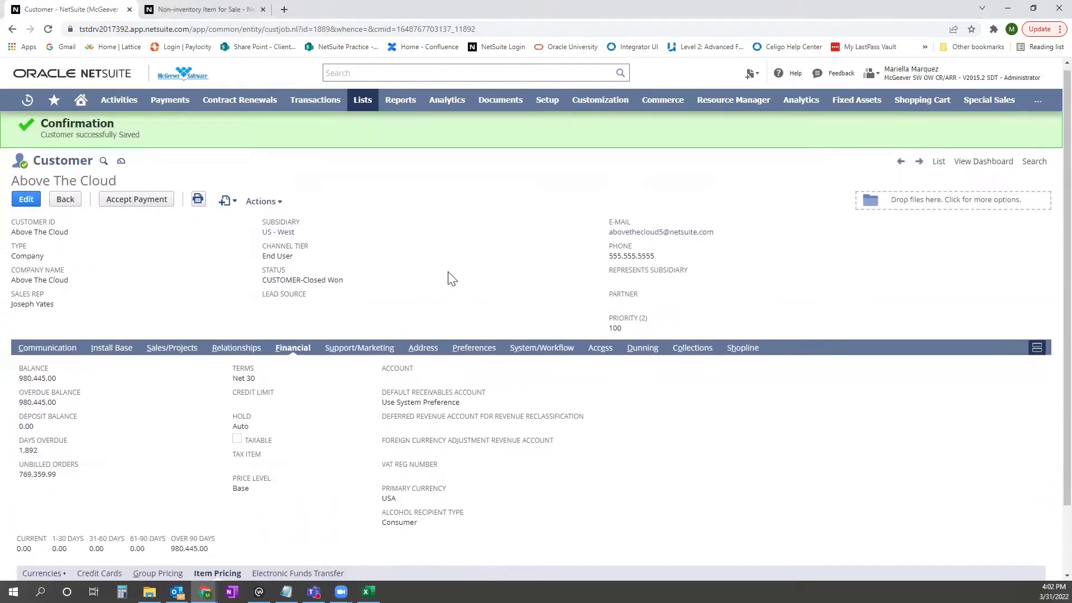
Review the A1:E1 headers of the Item Pricing Upload sheet in Excel and save the workbook
click(369, 592)
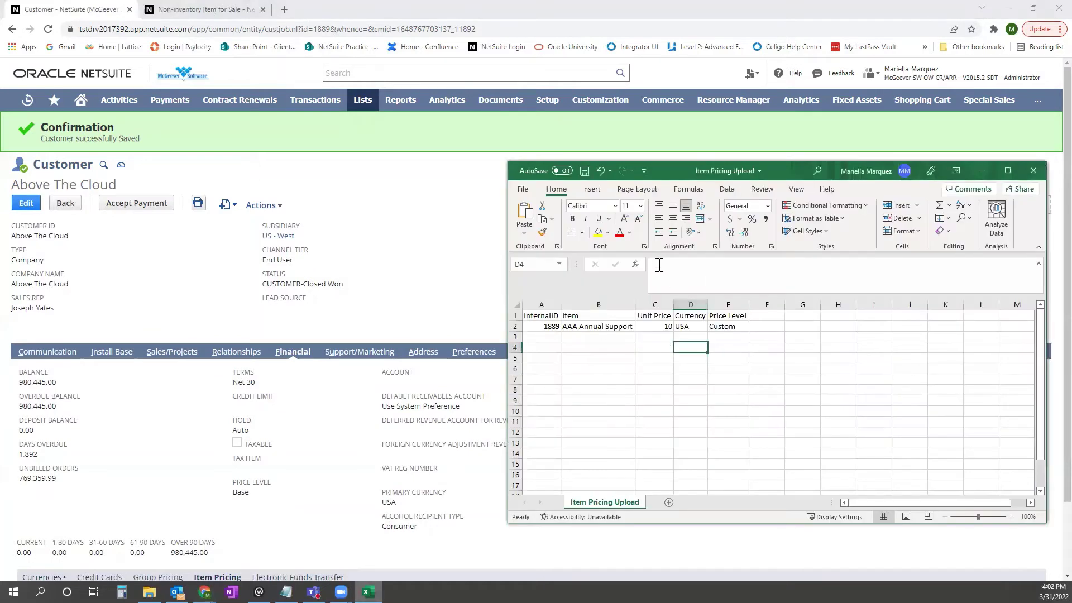
drag(544, 315, 729, 315)
click(531, 315)
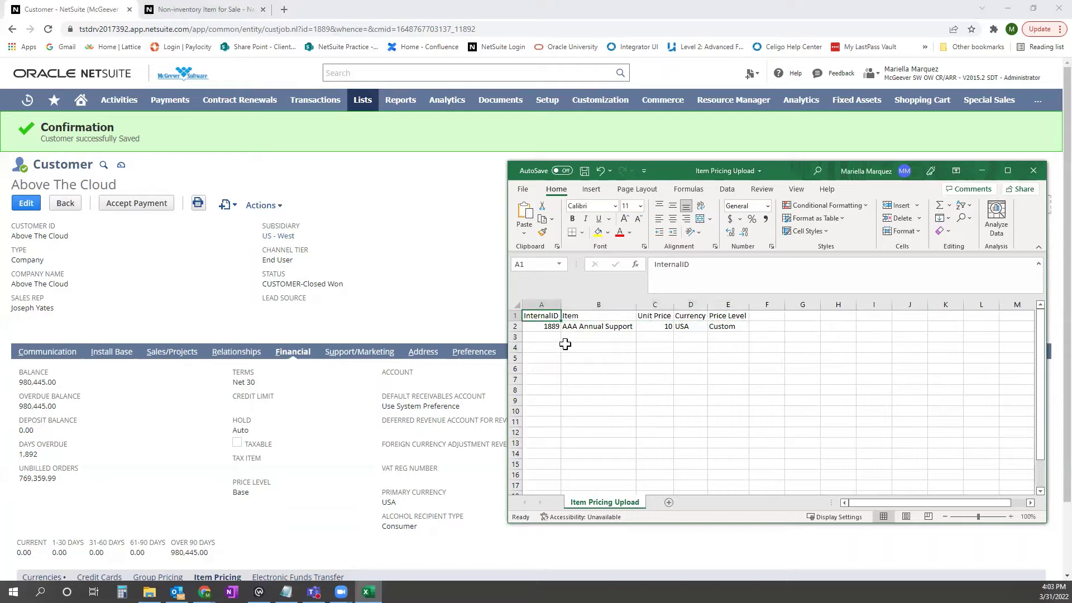
click(586, 316)
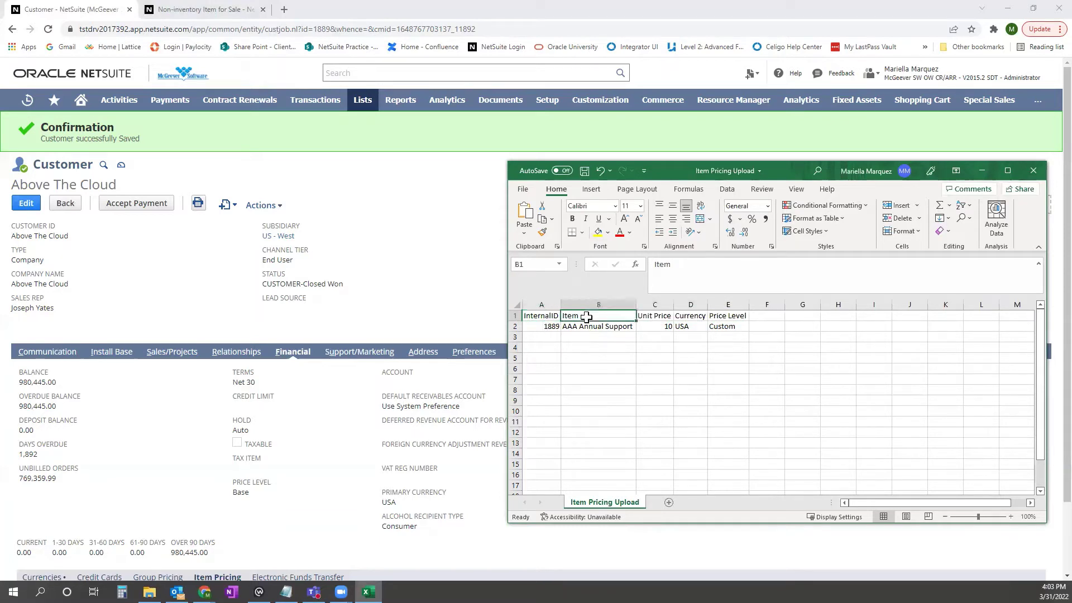
click(652, 316)
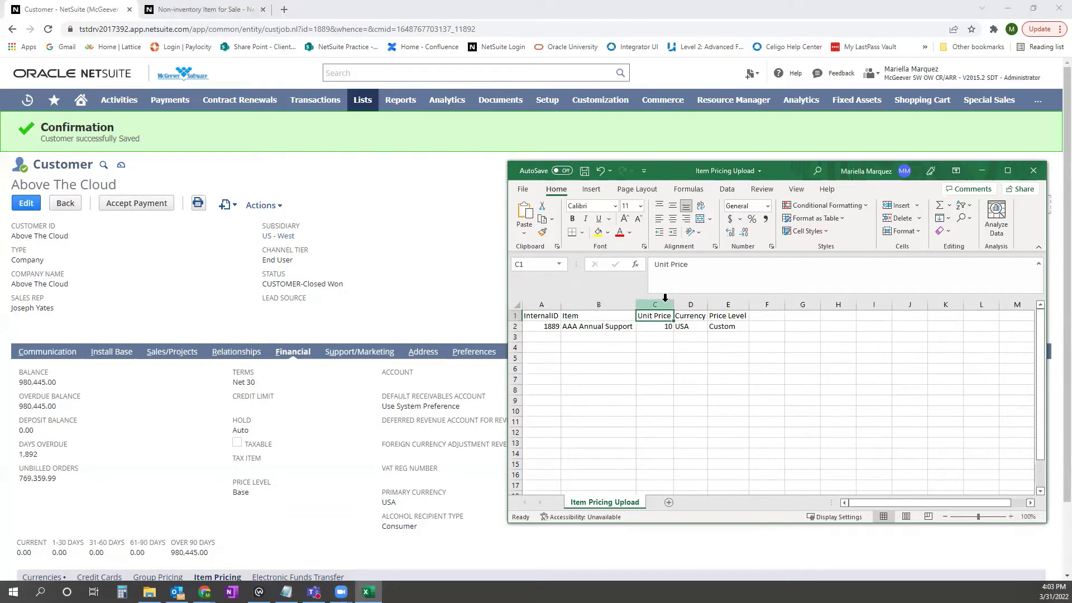
click(683, 298)
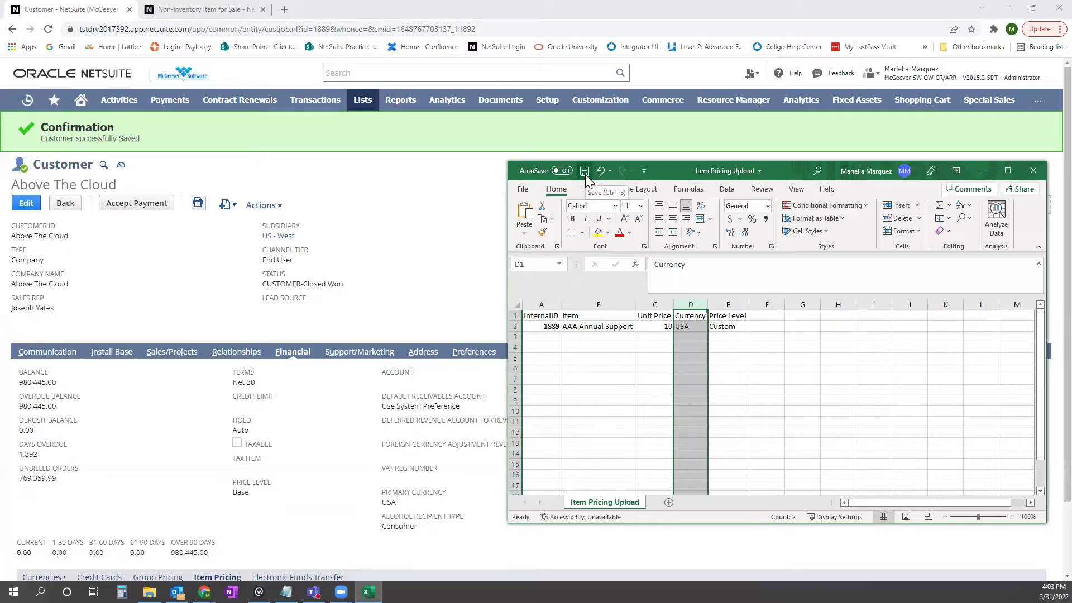
click(585, 174)
Back in NetSuite, open the Import CSV Records assistant via Setup > Import/Export
click(376, 211)
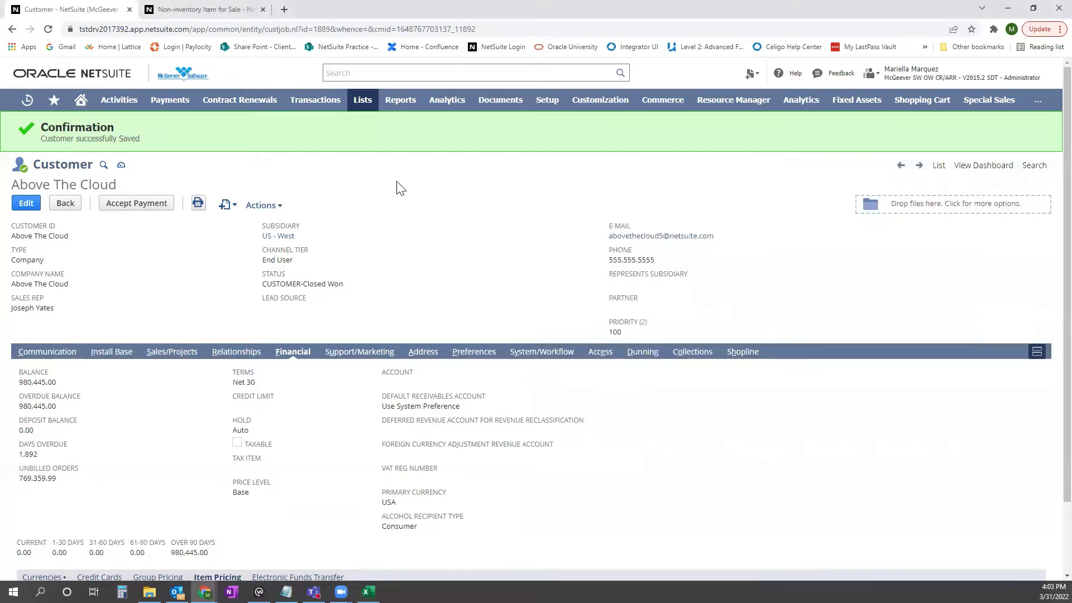
mouse_move(545, 108)
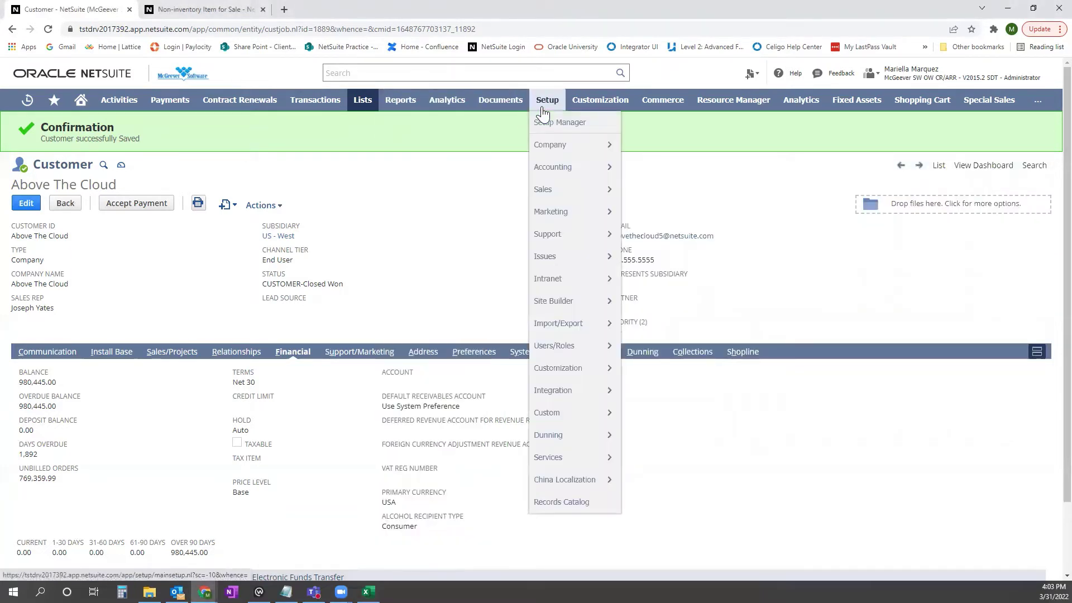
mouse_move(566, 332)
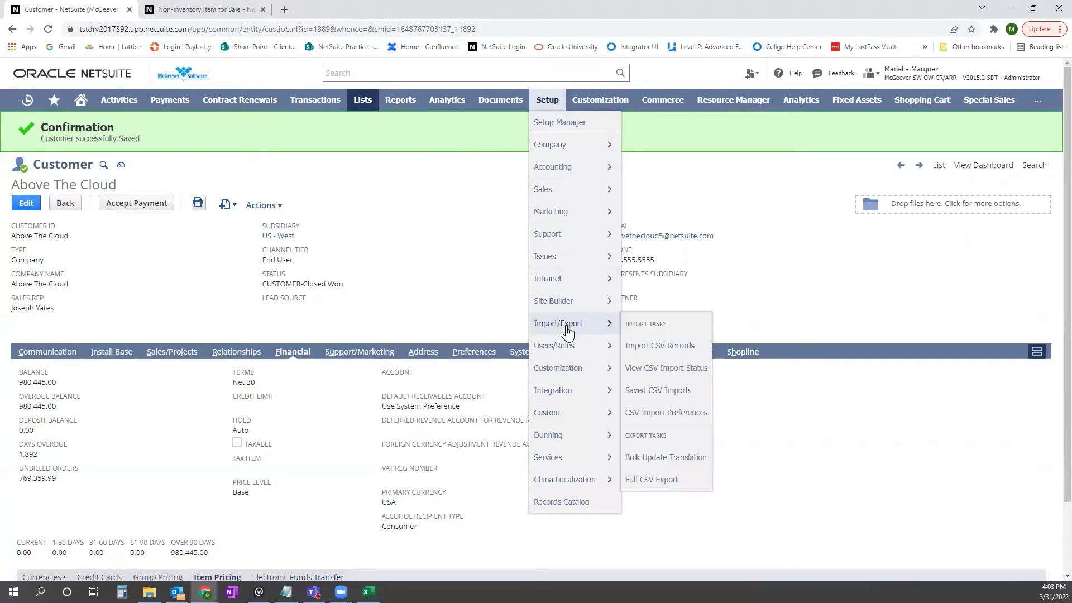
click(691, 353)
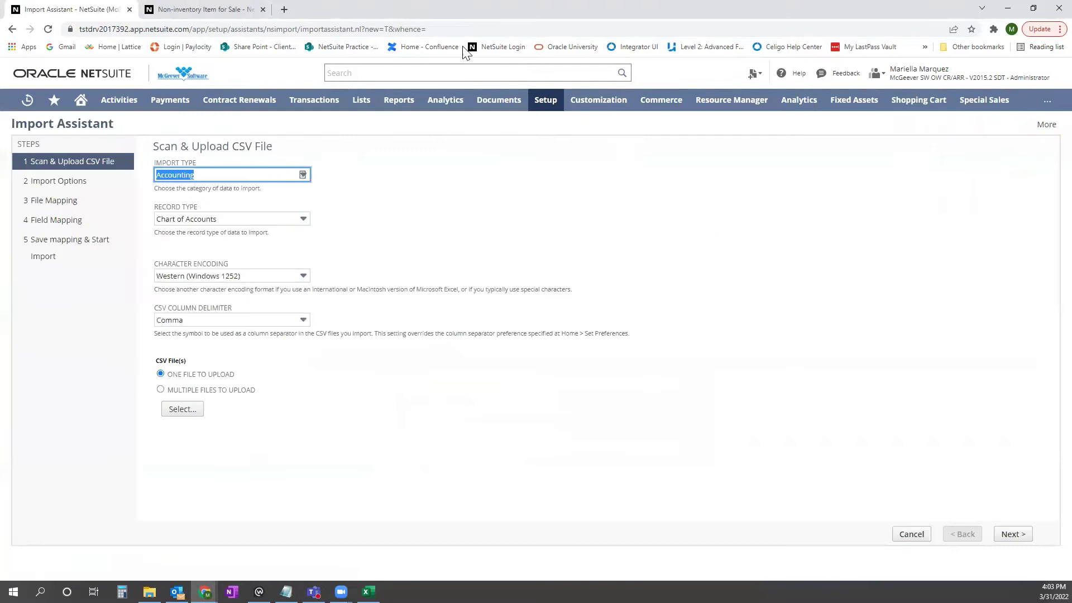
Set import type Relationships, record type Customers Only, and attach Item Pricing Upload.csv
click(303, 176)
scroll(279, 223, down, 2)
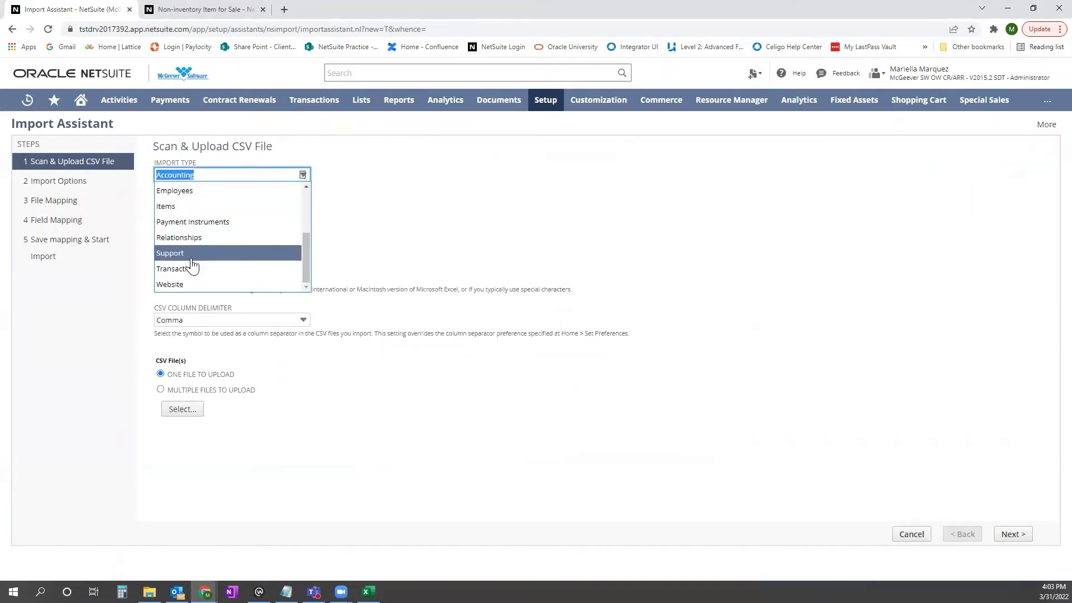
click(192, 238)
click(305, 219)
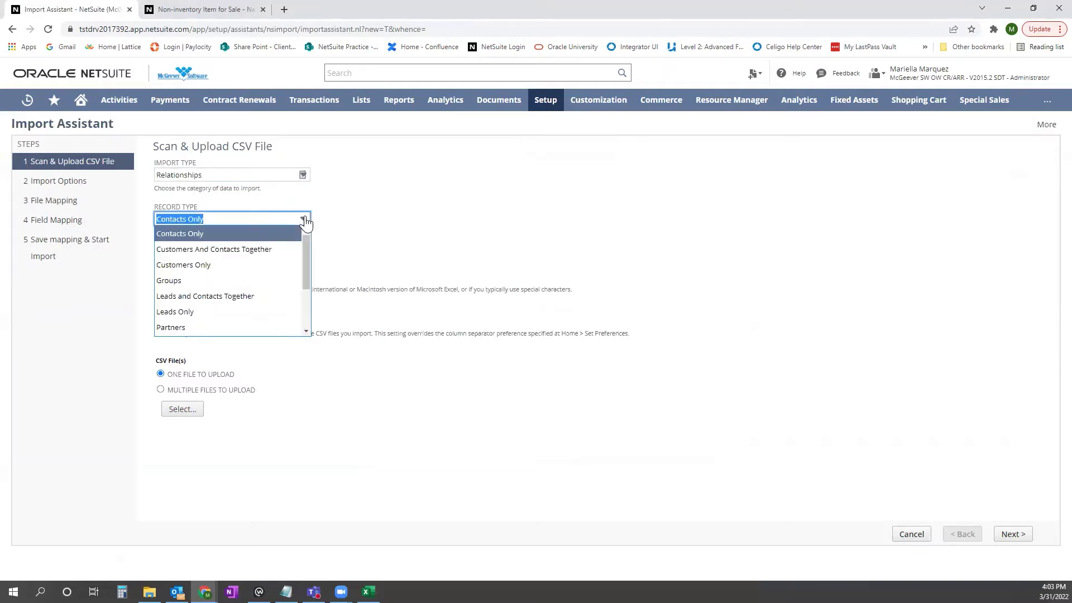
click(239, 266)
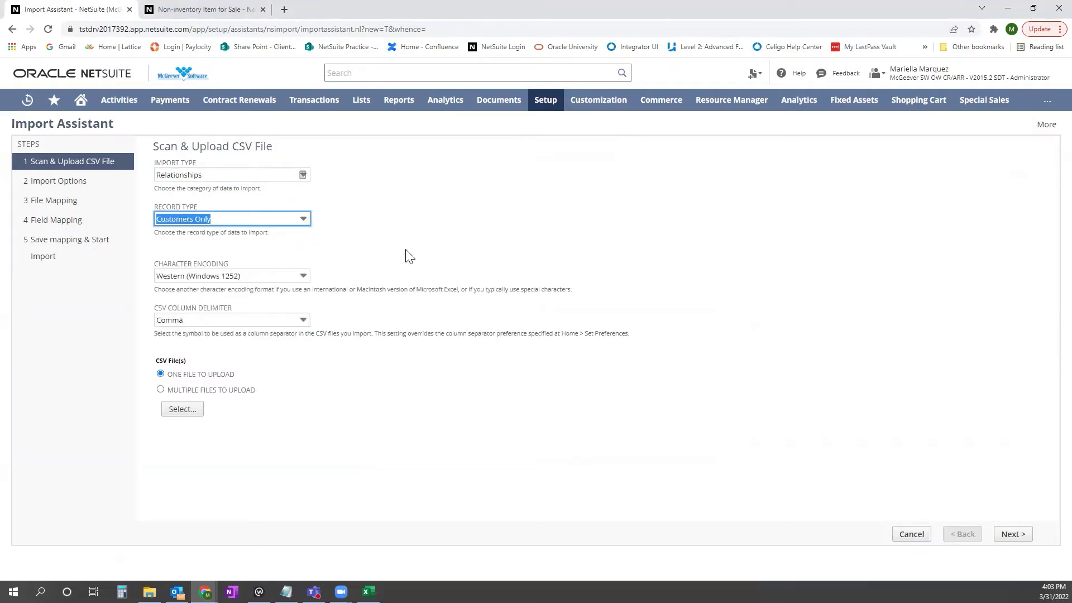
click(181, 410)
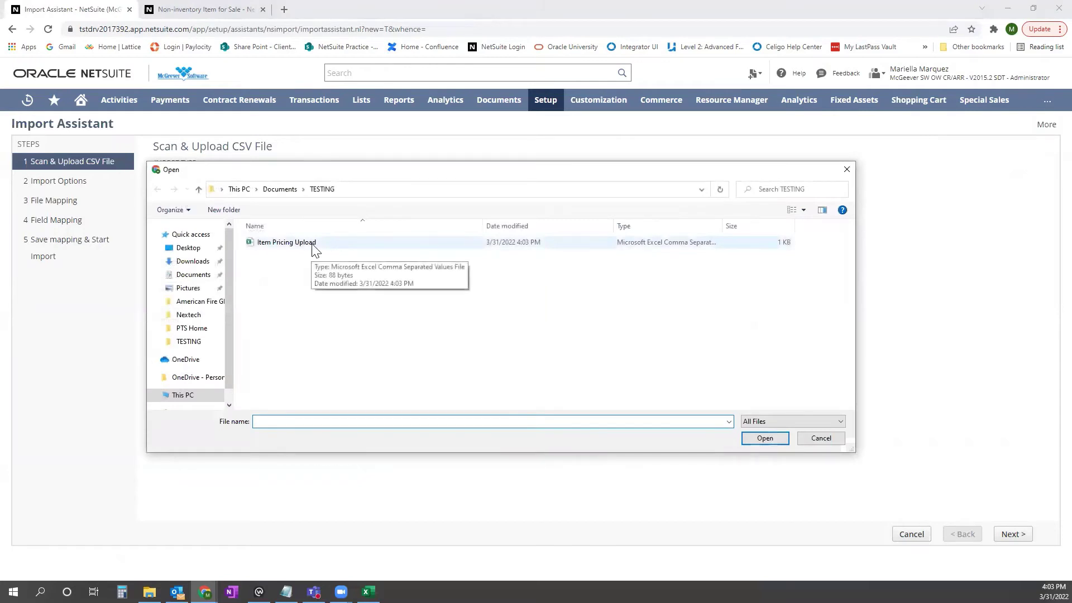
double_click(311, 246)
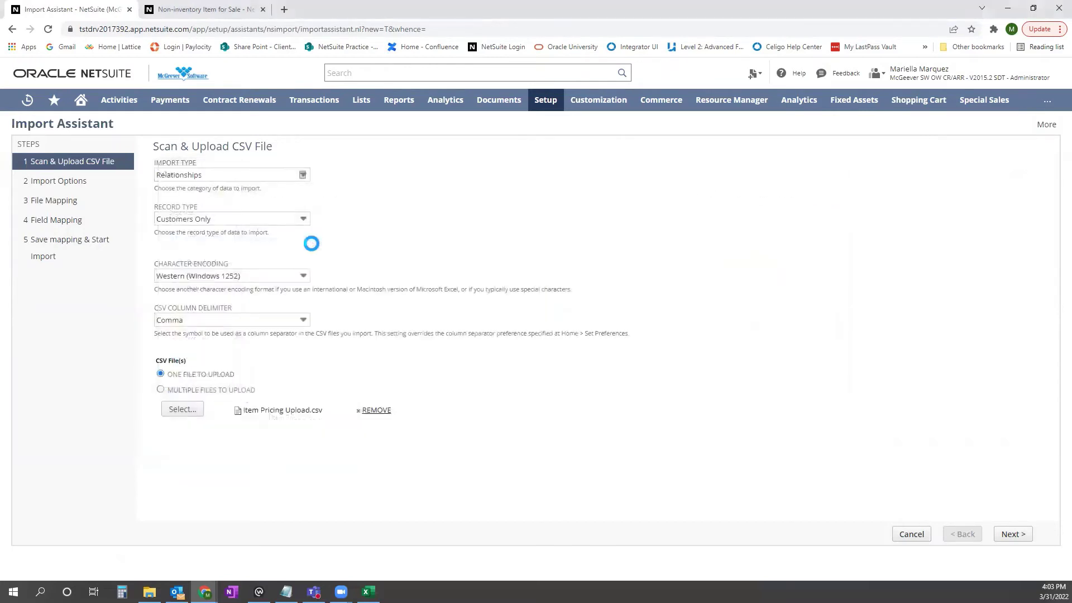
Choose Update under Data Handling and continue to the Field Mapping step
click(1010, 536)
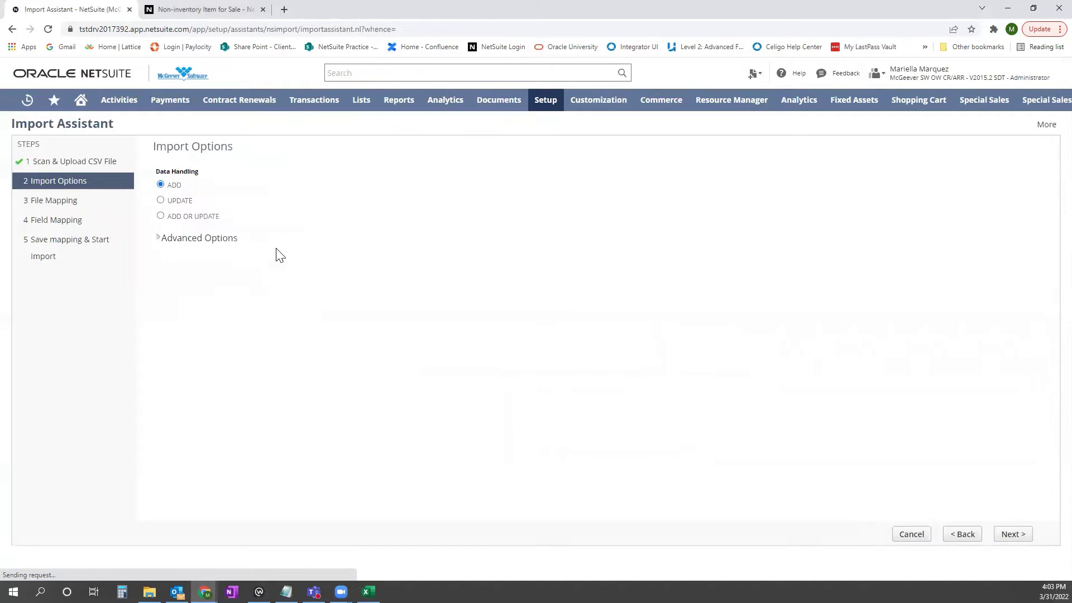
click(160, 201)
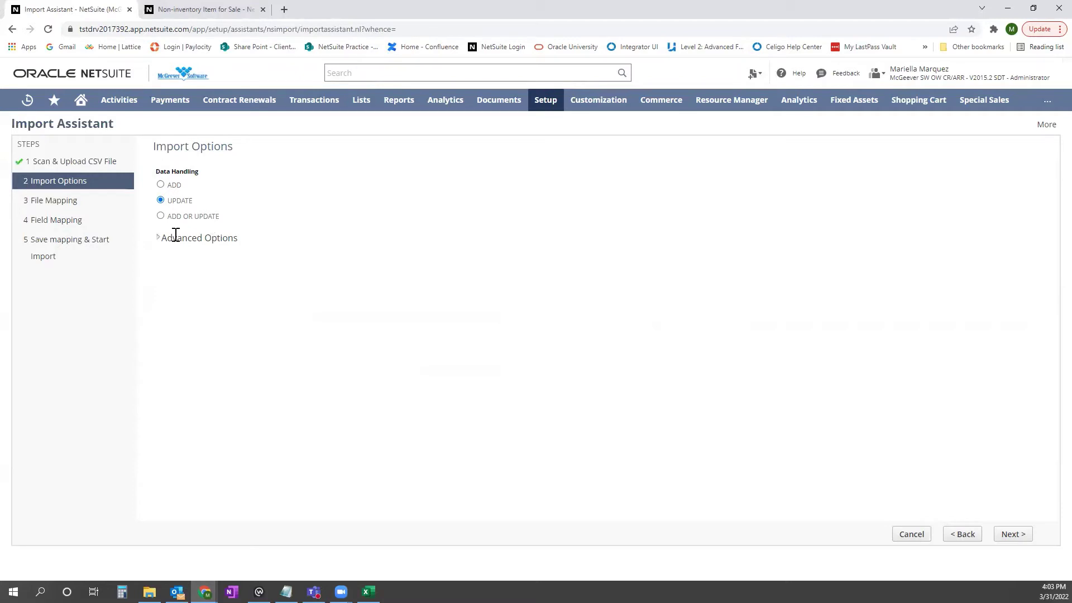
click(1012, 535)
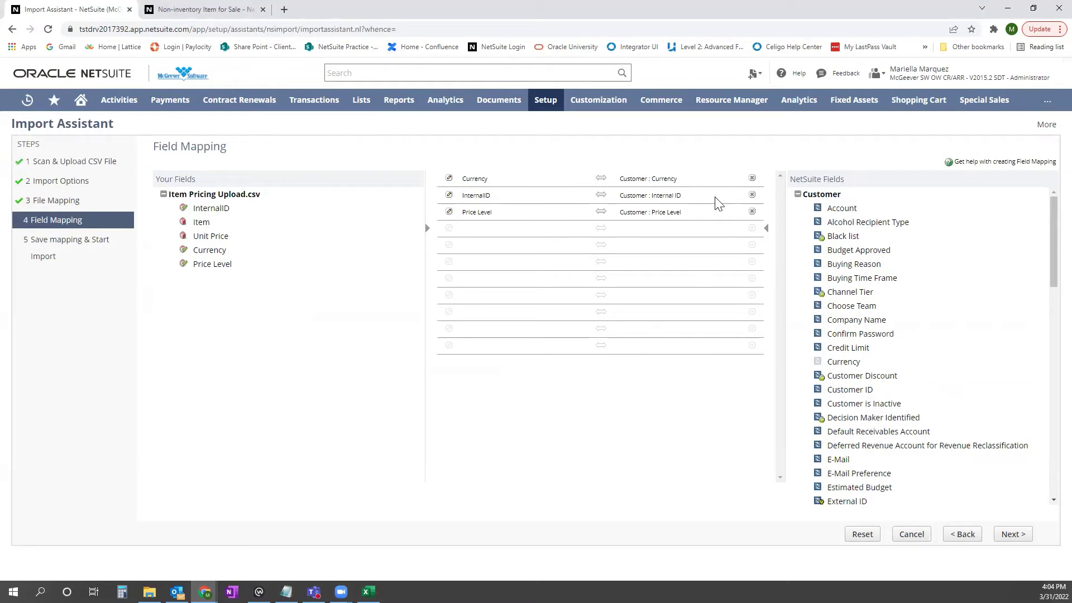
Drop the default Customer Currency and Price Level mappings; add Item Pricing 1 Currency, Item, Price Level, Unit Price
click(752, 179)
click(752, 196)
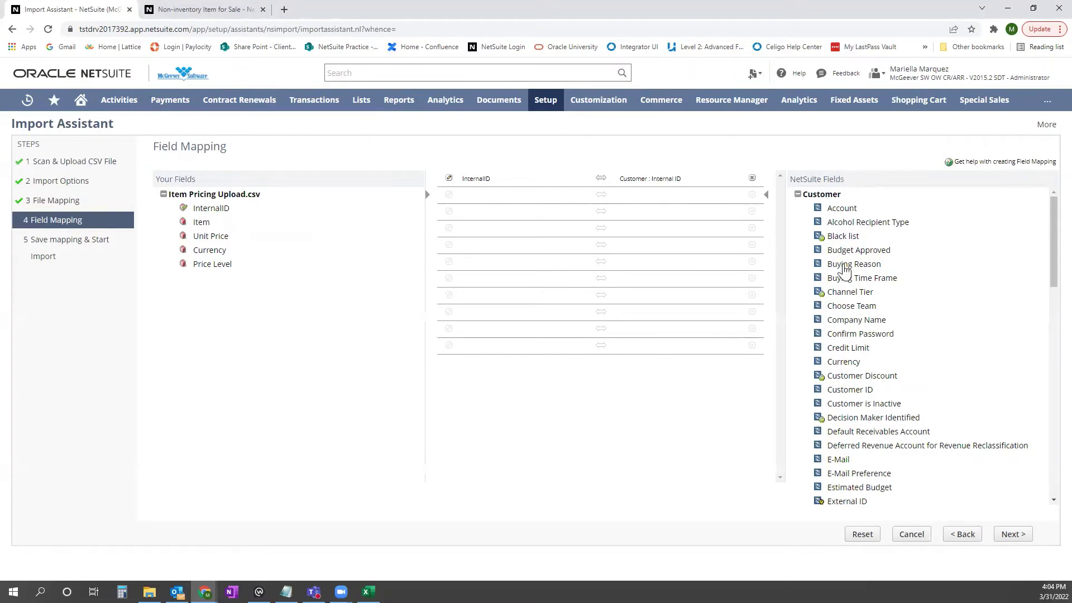
scroll(846, 273, down, 10)
scroll(844, 270, down, 2)
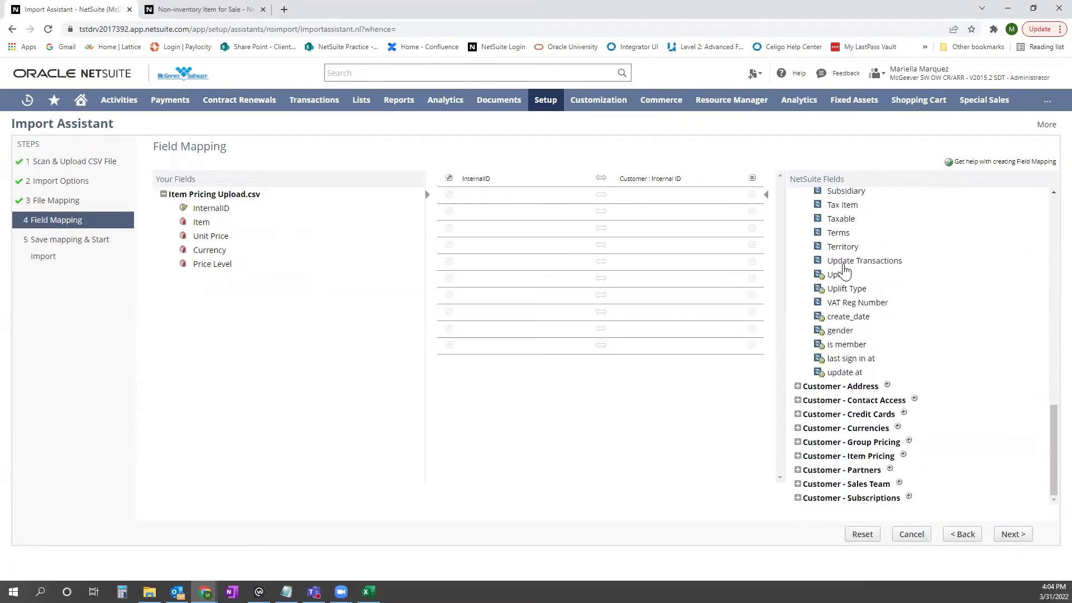
click(817, 457)
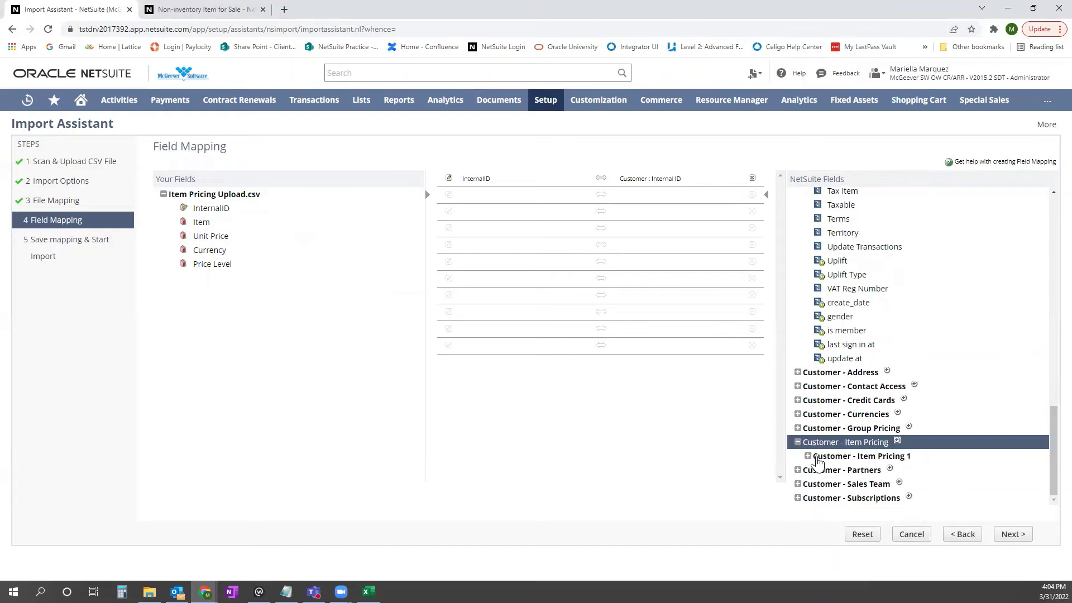
click(807, 456)
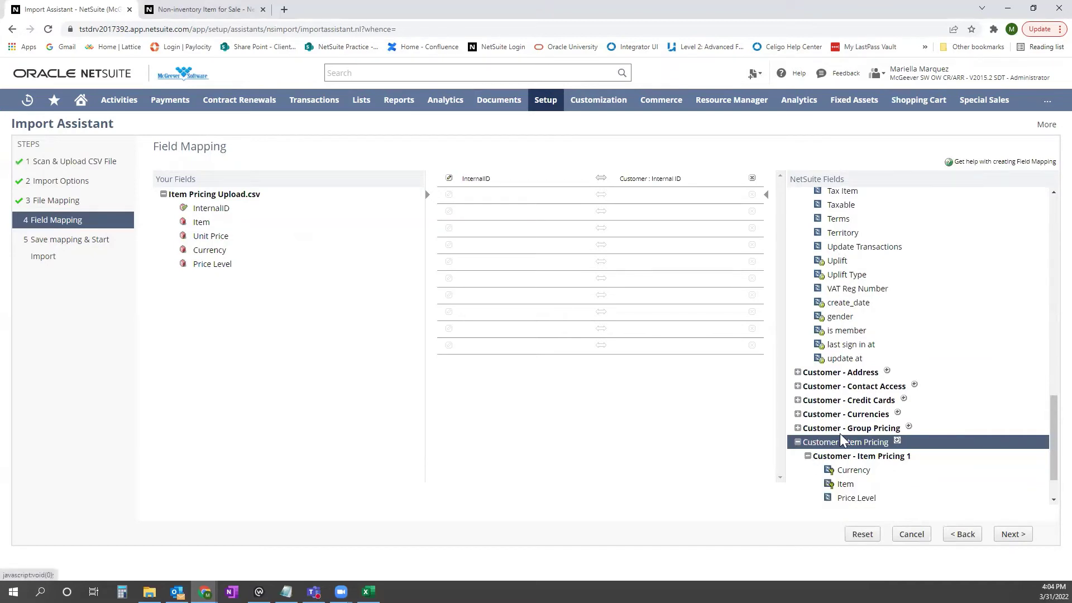
scroll(837, 438, down, 1)
click(855, 416)
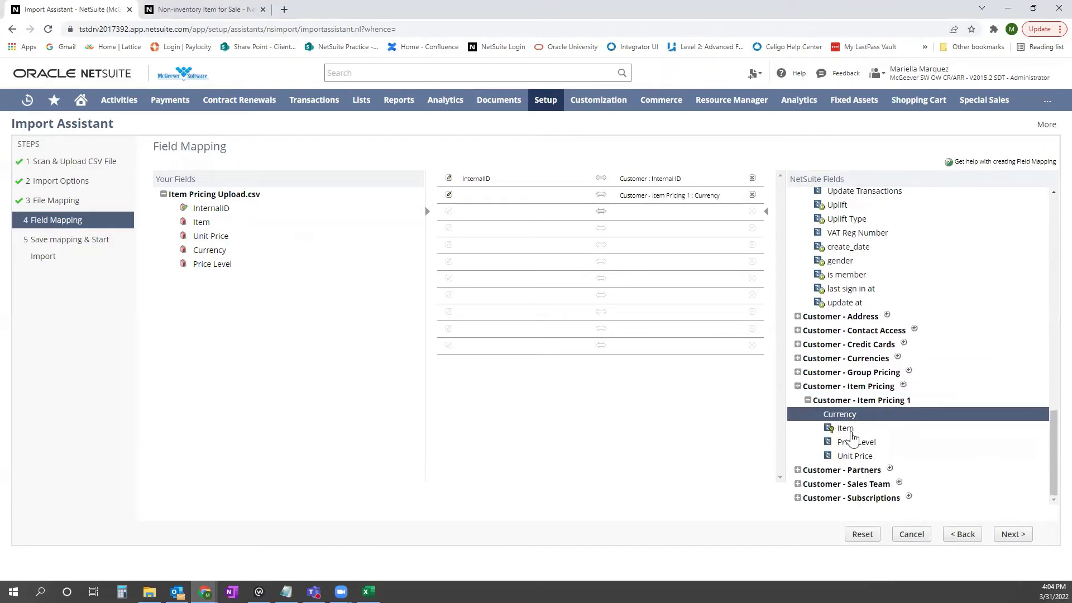
click(849, 429)
click(850, 444)
click(848, 456)
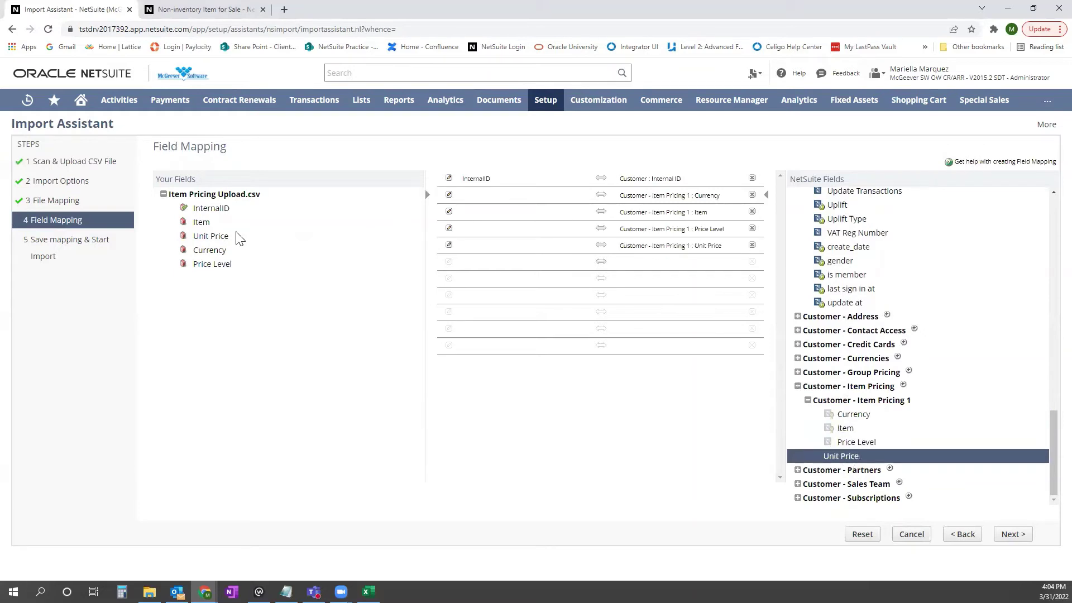
Pair the file's Currency, Item, Price Level and Unit Price columns with the Item Pricing 1 fields
click(208, 251)
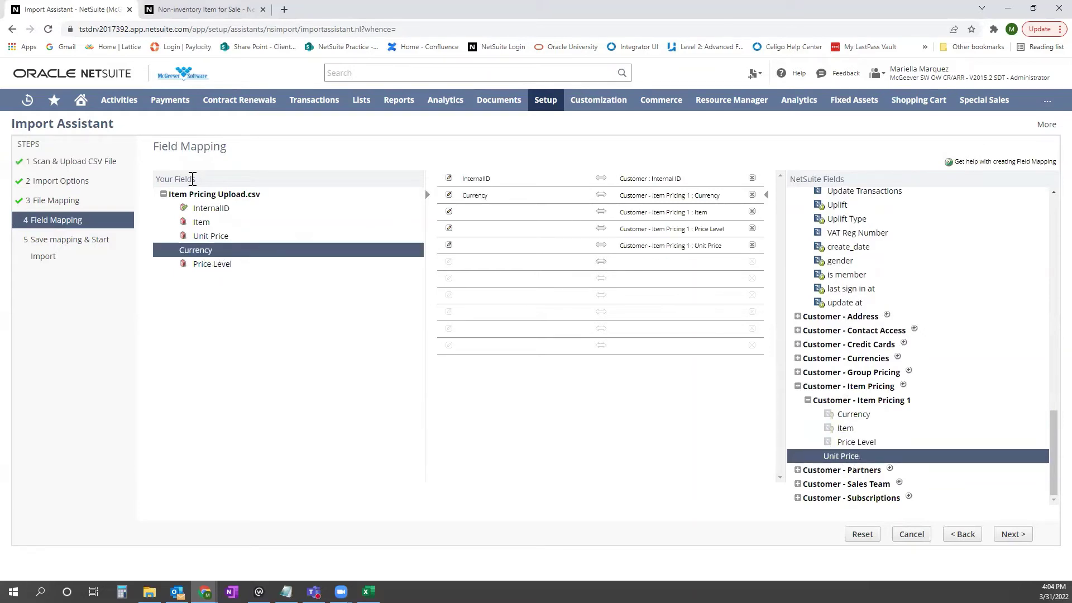
click(487, 215)
click(201, 222)
click(499, 236)
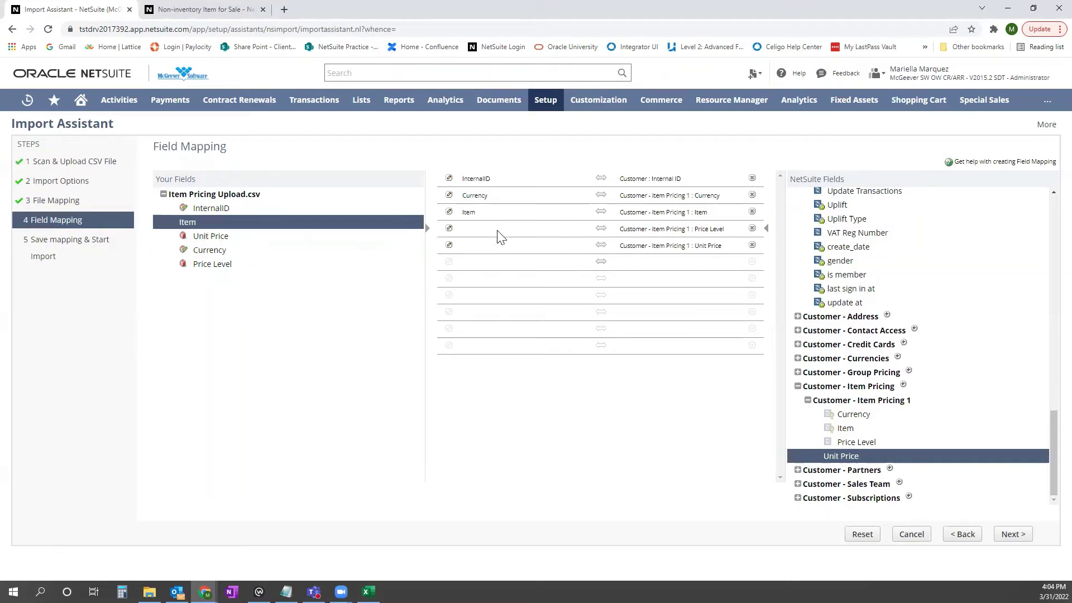
click(211, 266)
click(487, 249)
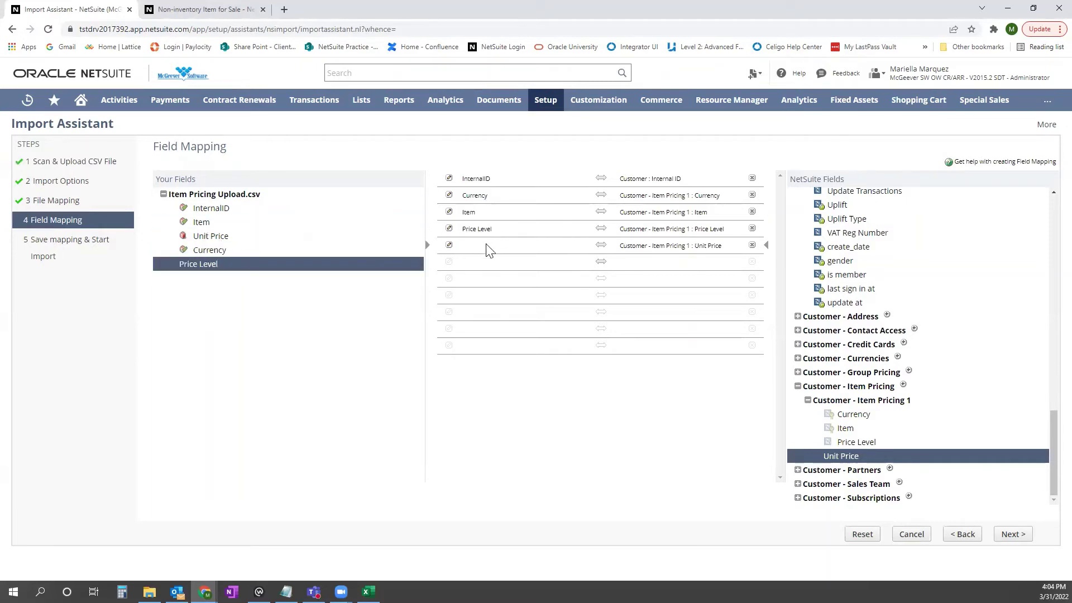
click(210, 236)
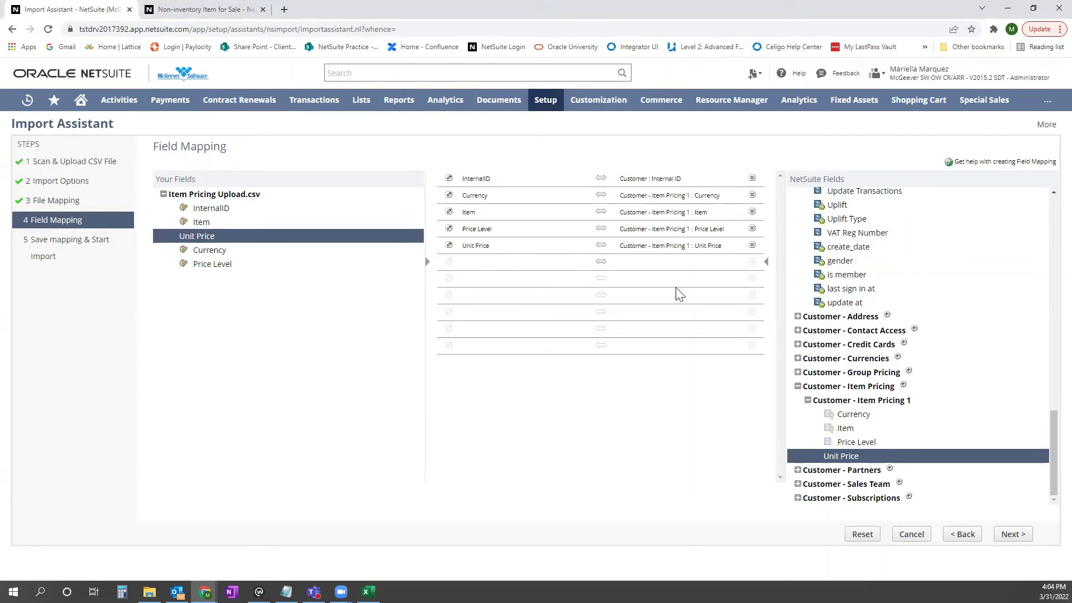
Name the import map 'Item Pricing Import' and save and run the import
click(1013, 535)
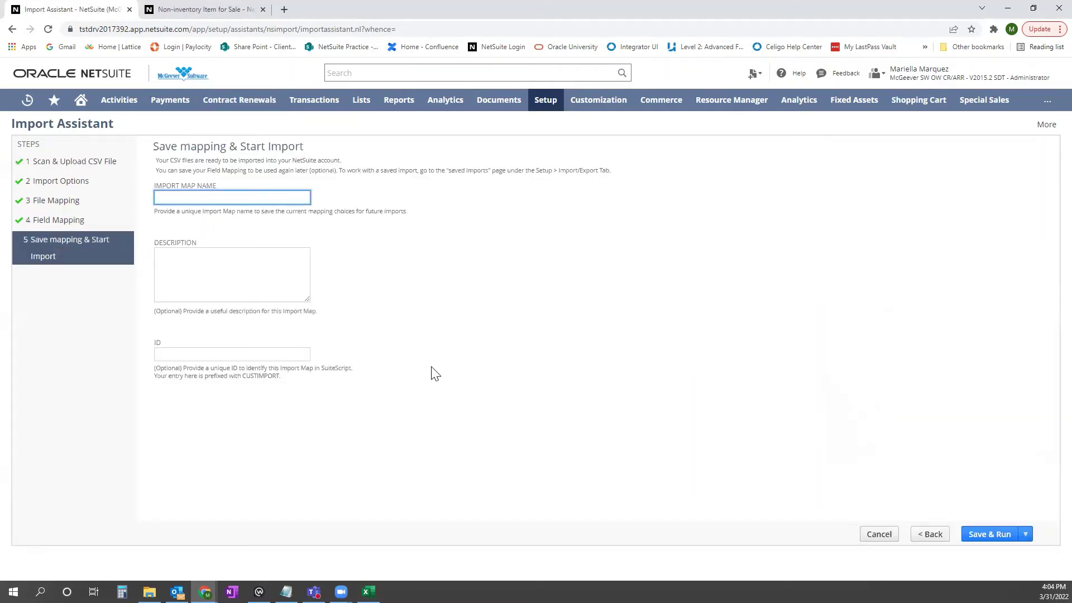
text(Item Pricing Import)
click(528, 376)
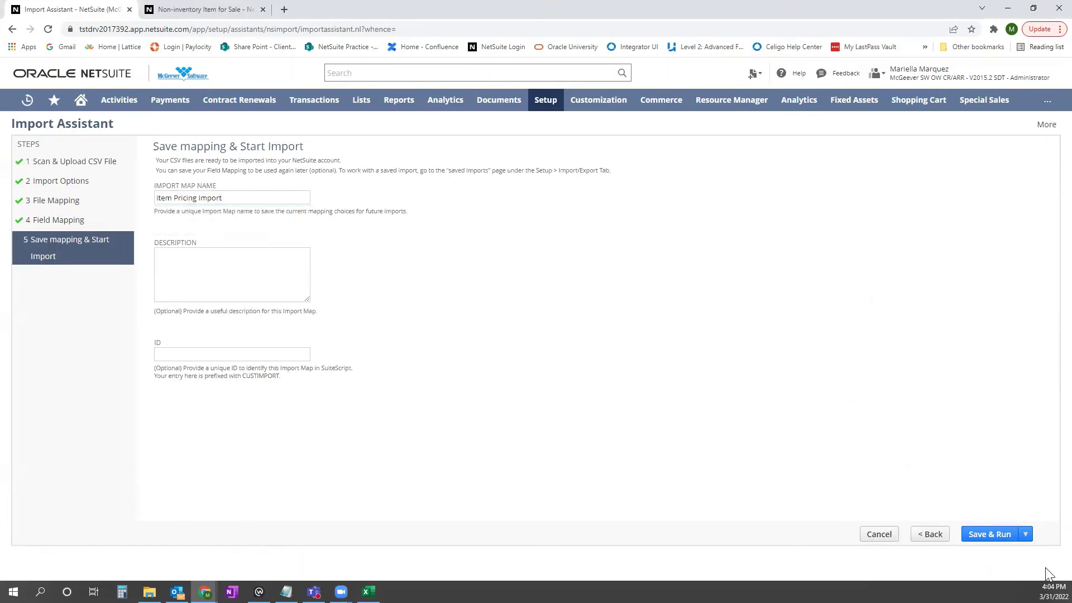
click(987, 539)
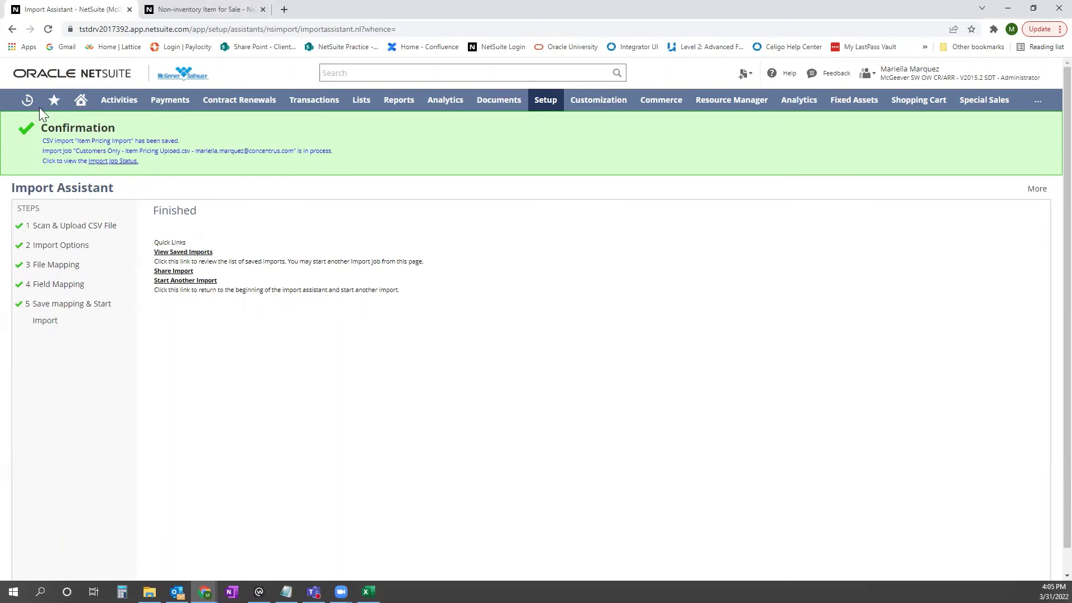
Open Above The Cloud from Recent Records and view Financial > Item Pricing: AAA Annual Support, Custom, USA, 10.00
mouse_move(37, 107)
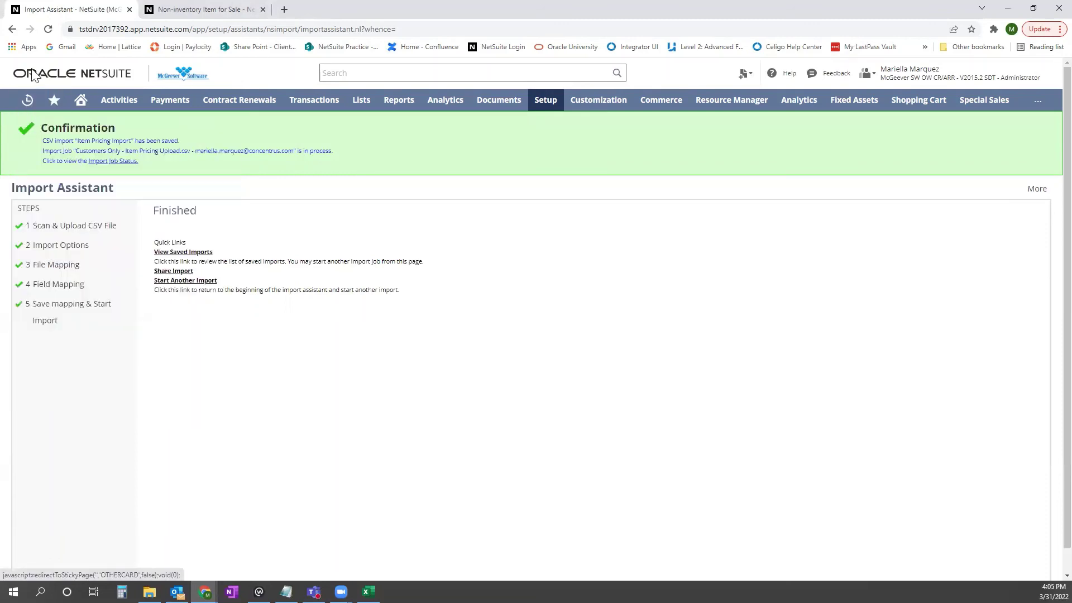
middle_click(55, 144)
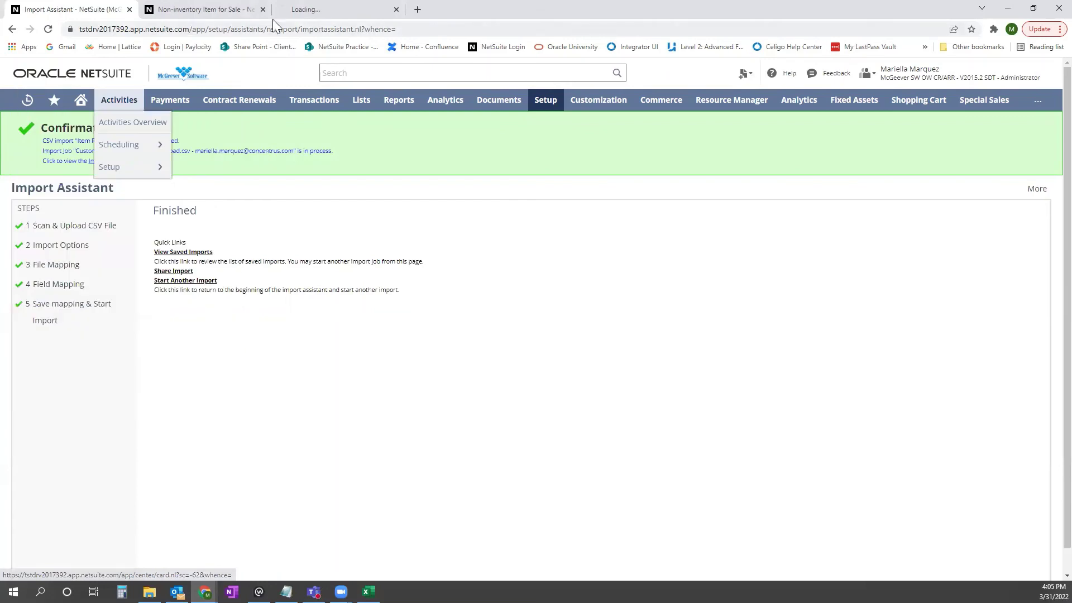
click(276, 17)
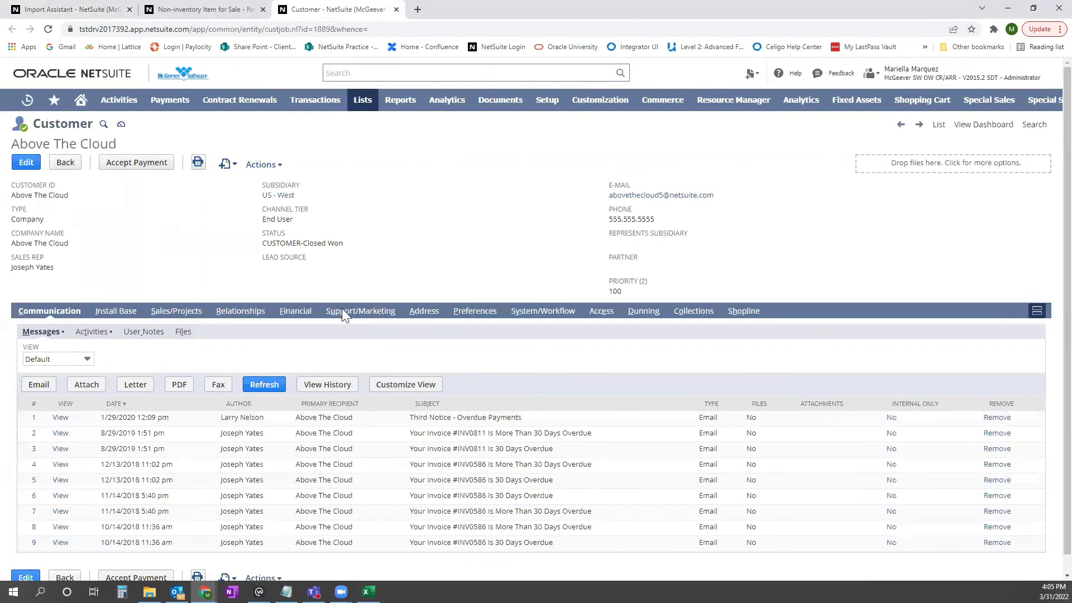
click(285, 313)
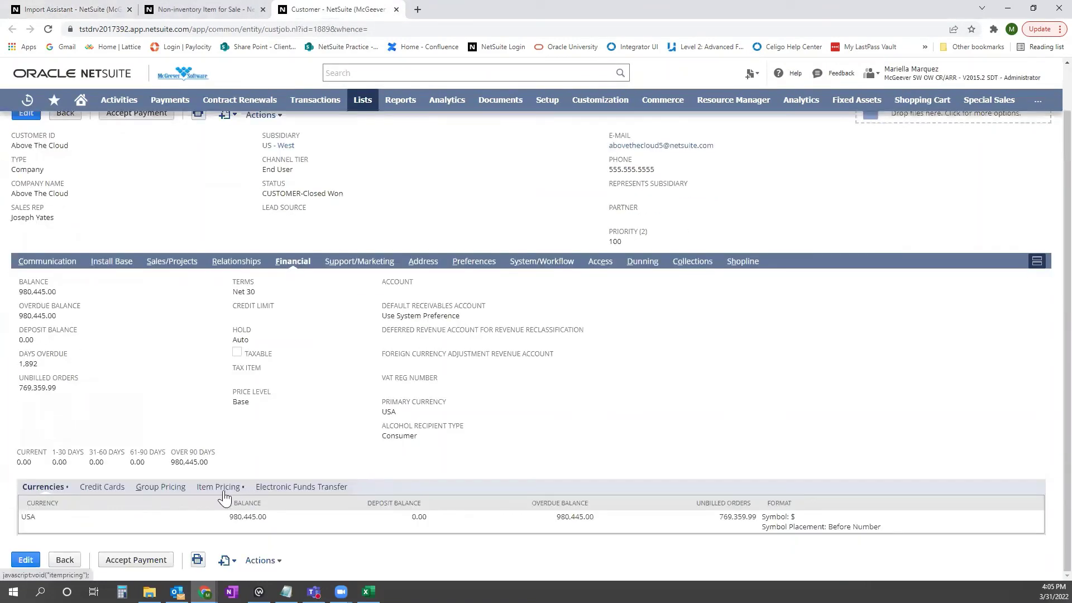
click(222, 550)
scroll(268, 491, down, 1)
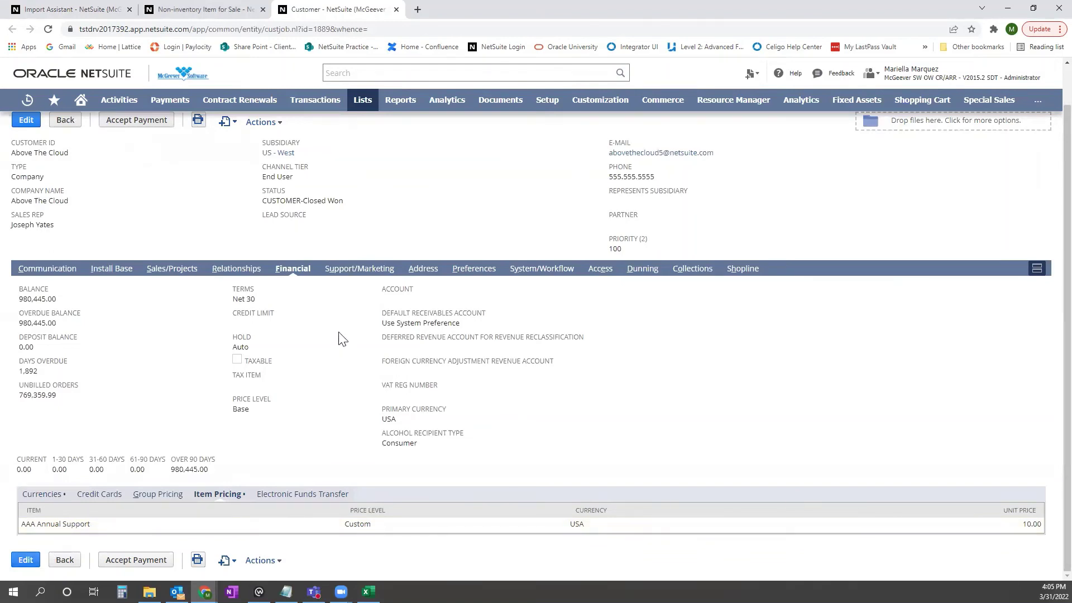
scroll(338, 340, up, 1)
scroll(338, 355, down, 1)
Return to Excel and confirm the upload sheet holds only the row 1889, AAA Annual Support, 10, USA, Custom
click(368, 591)
click(540, 347)
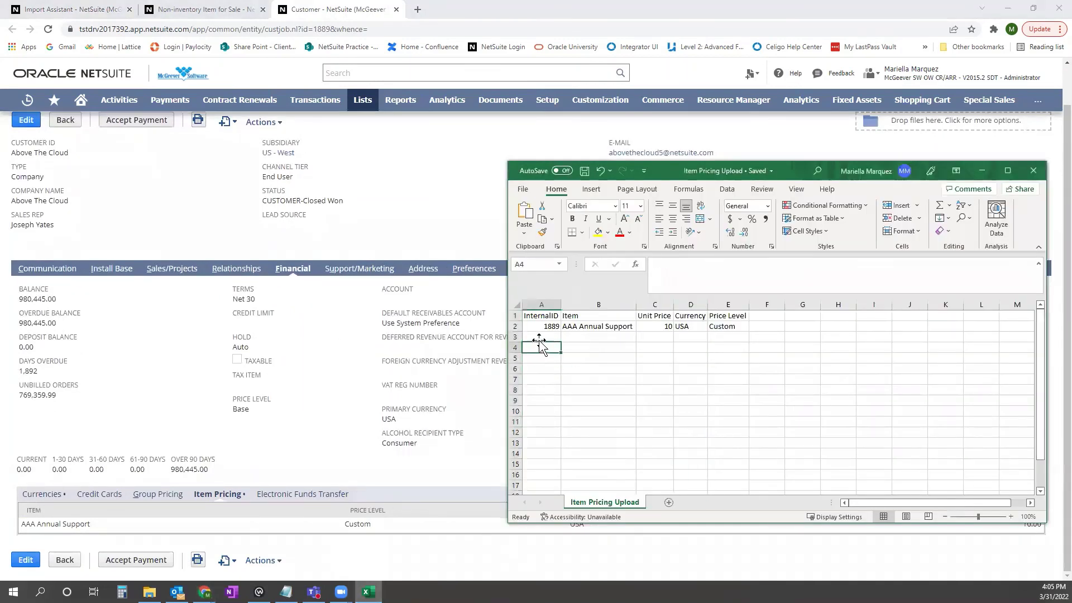
drag(539, 337, 542, 389)
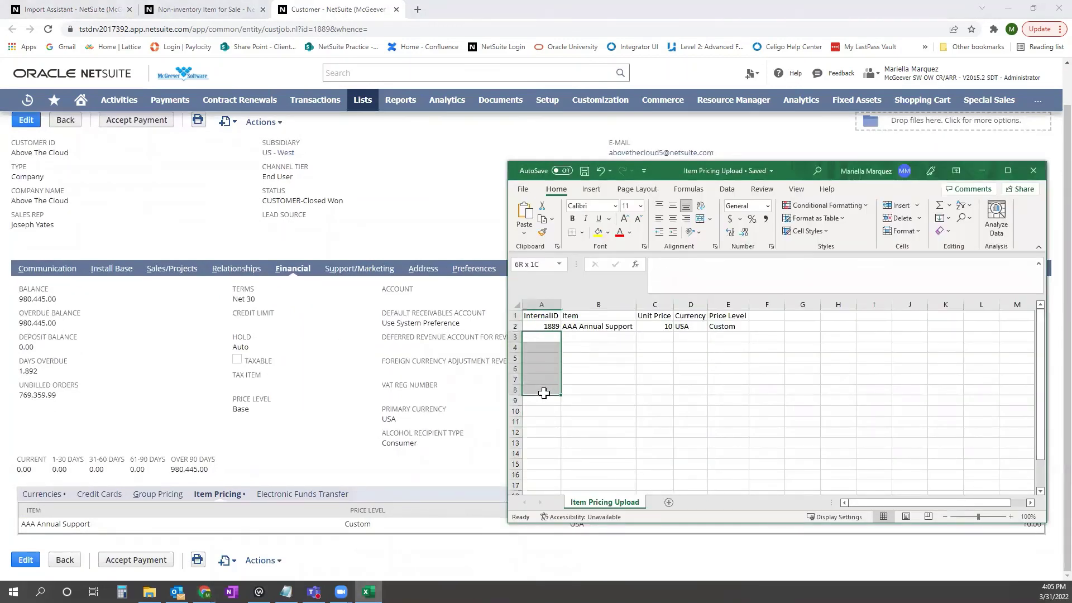
click(546, 310)
click(590, 336)
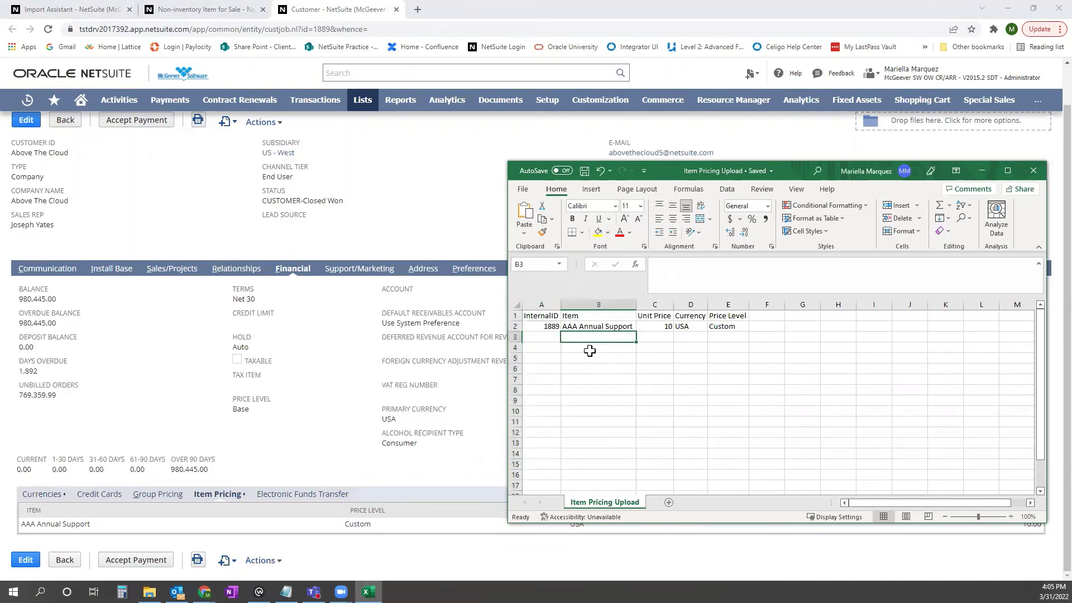
drag(590, 350, 588, 396)
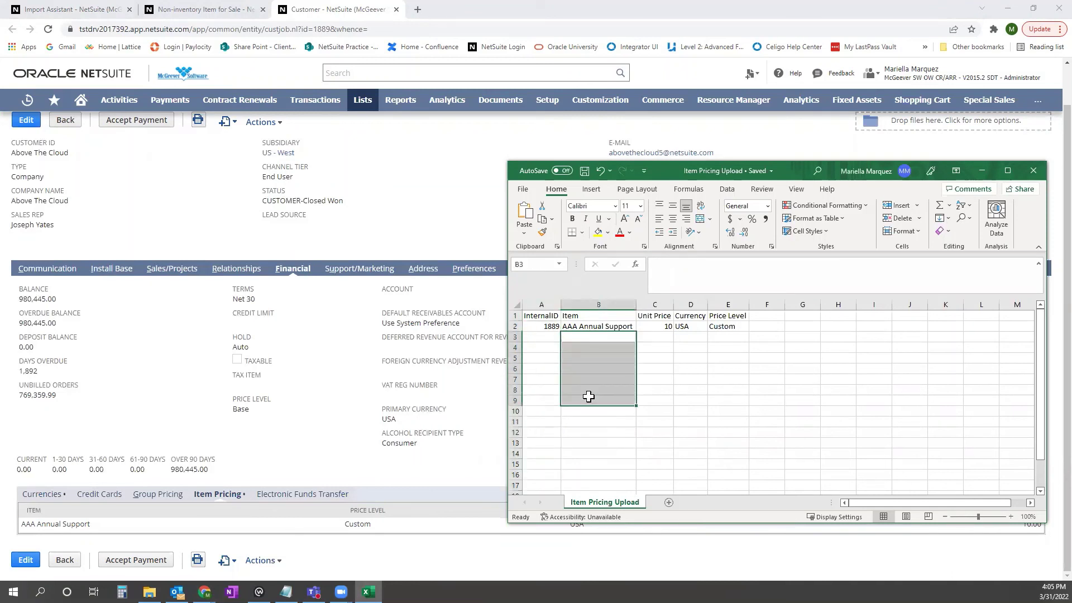
click(660, 346)
click(691, 346)
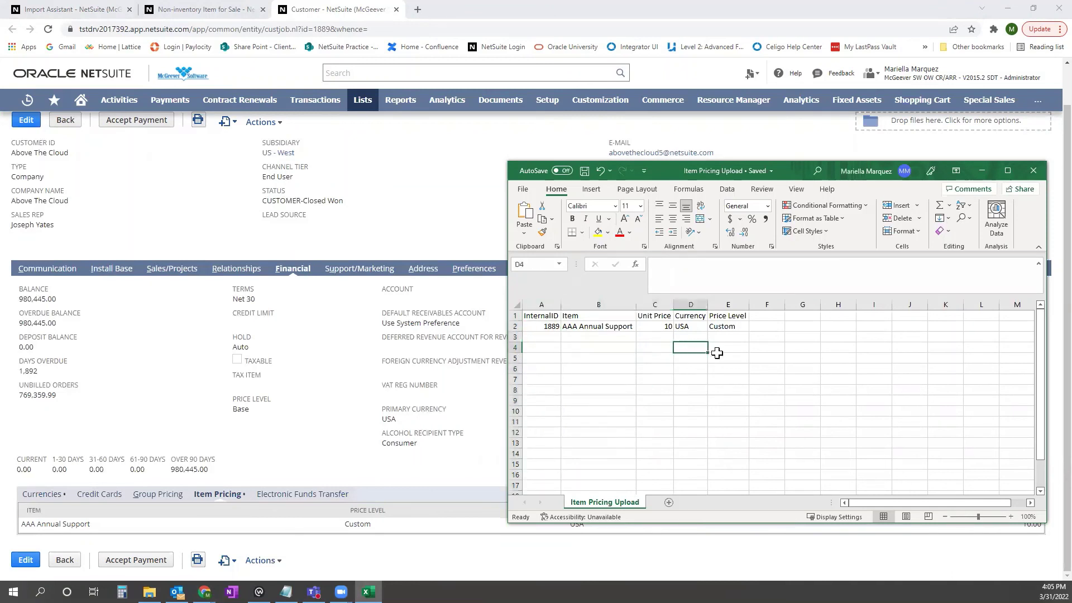
click(719, 353)
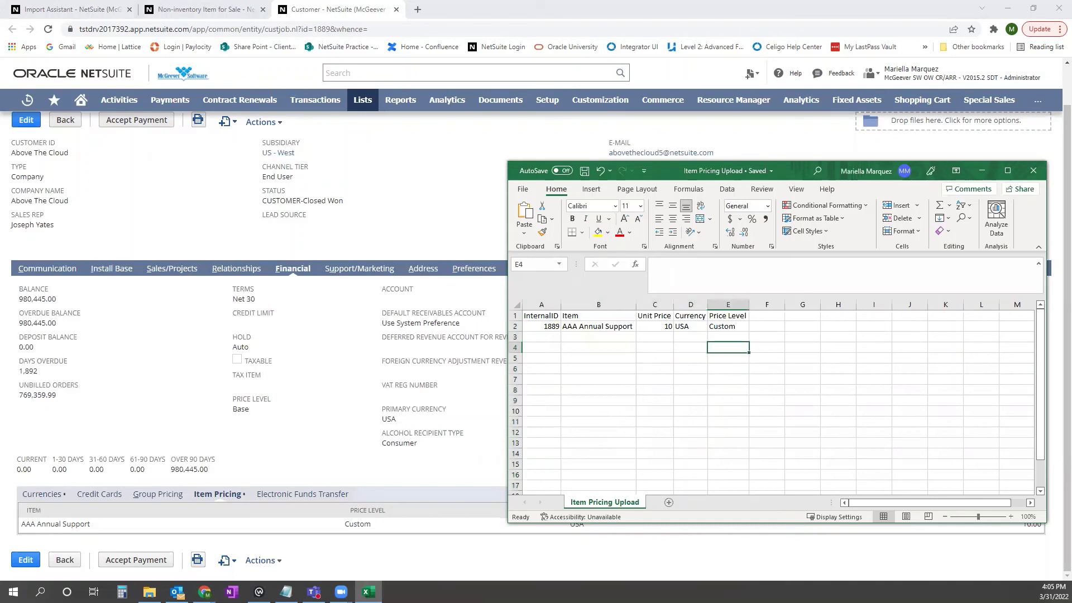